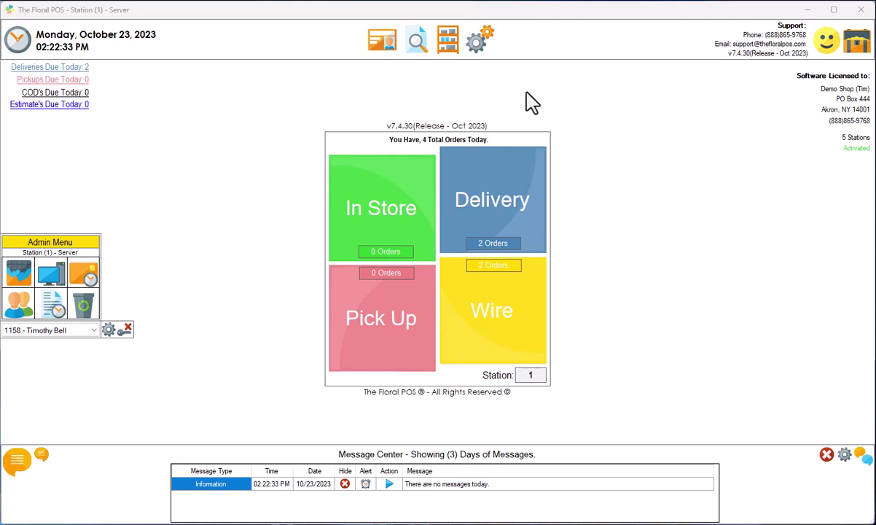
Open Designer Manager from the System Management tools
click(481, 46)
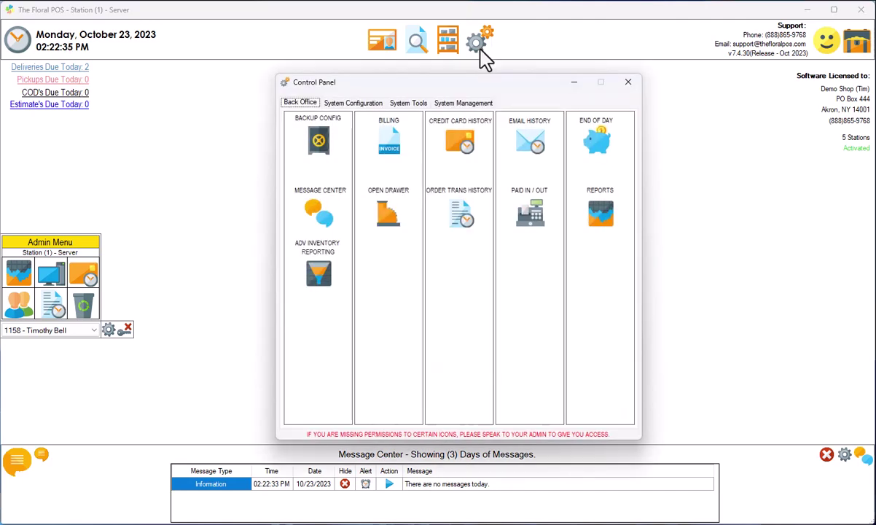
click(467, 104)
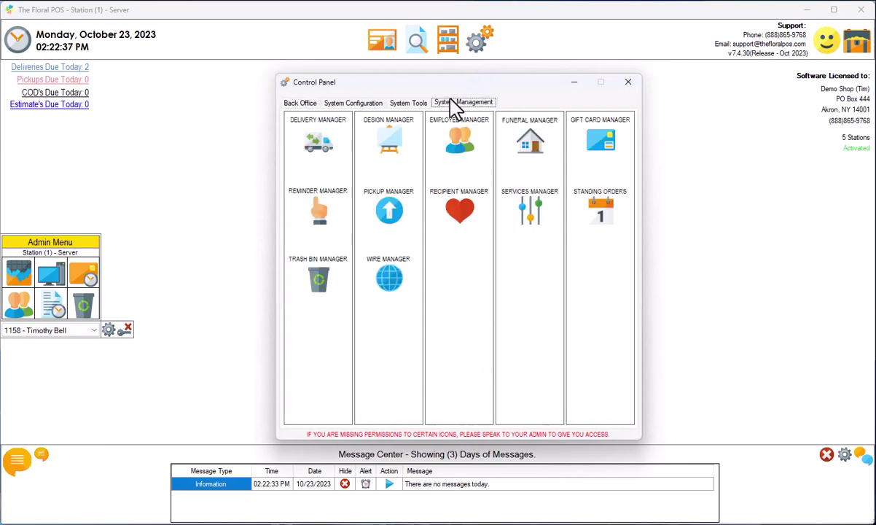
click(389, 143)
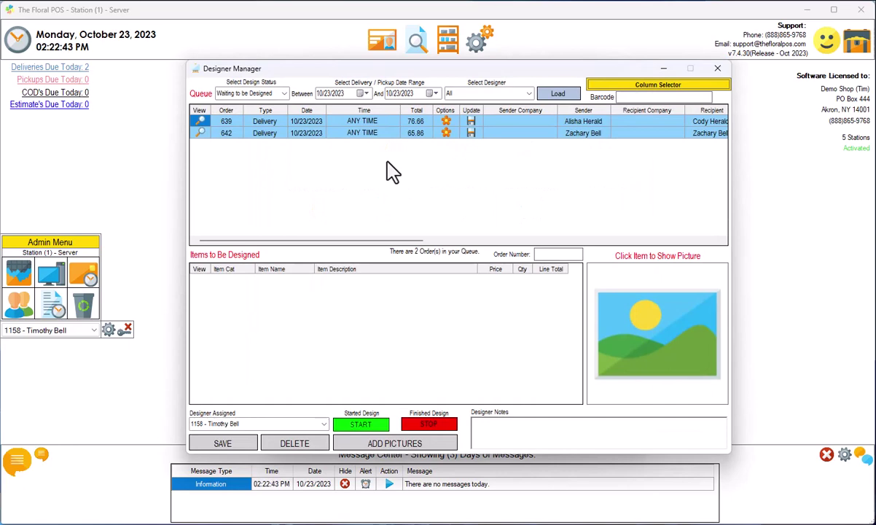
Filter Designer Manager to orders Waiting to be Designed for All designers and load them
click(284, 96)
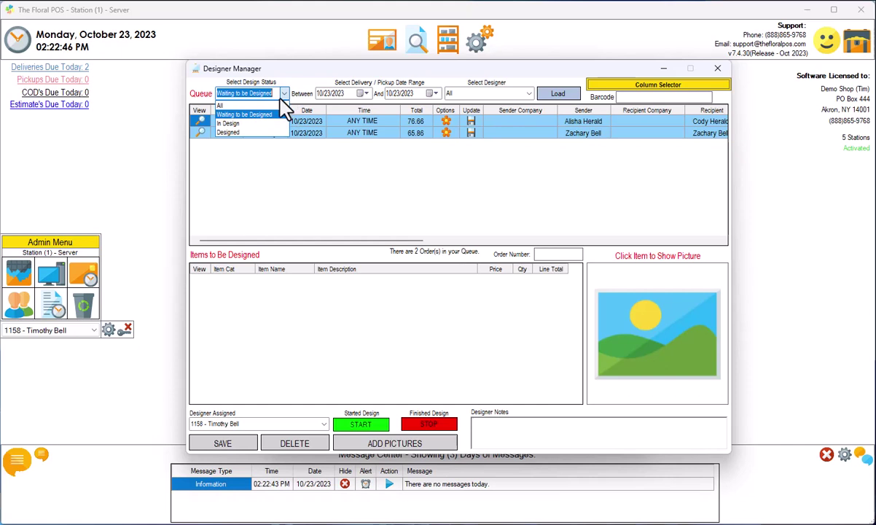
click(232, 106)
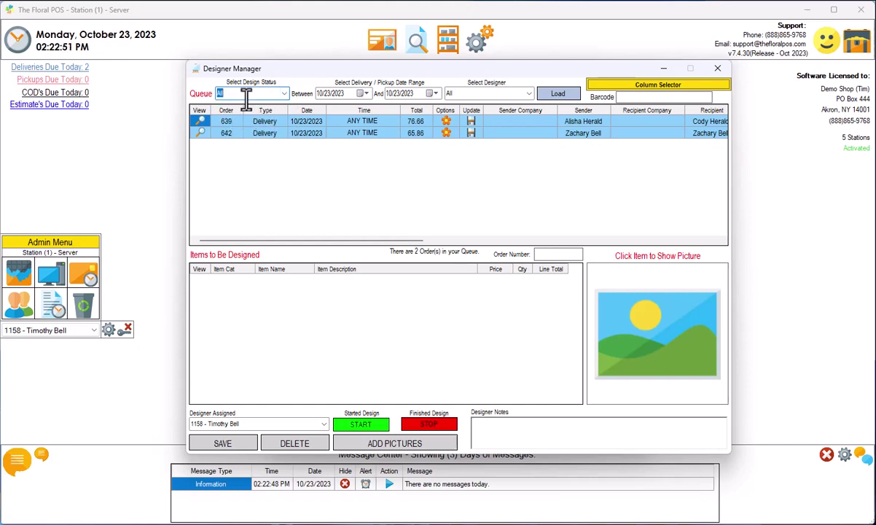
click(284, 95)
click(251, 106)
click(530, 93)
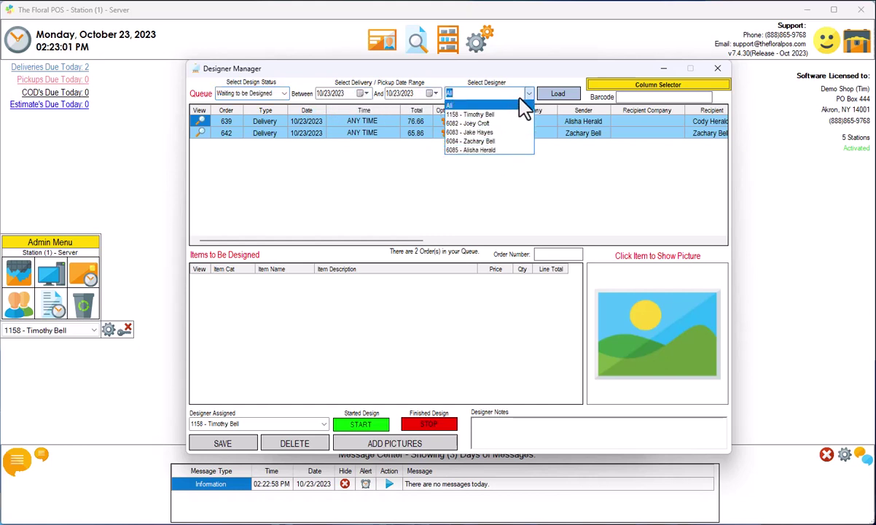
click(522, 94)
click(558, 95)
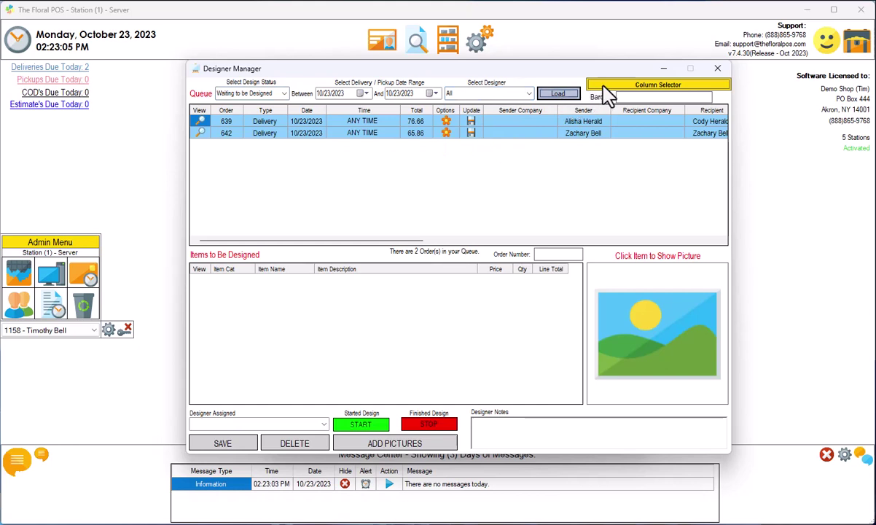
mouse_move(606, 95)
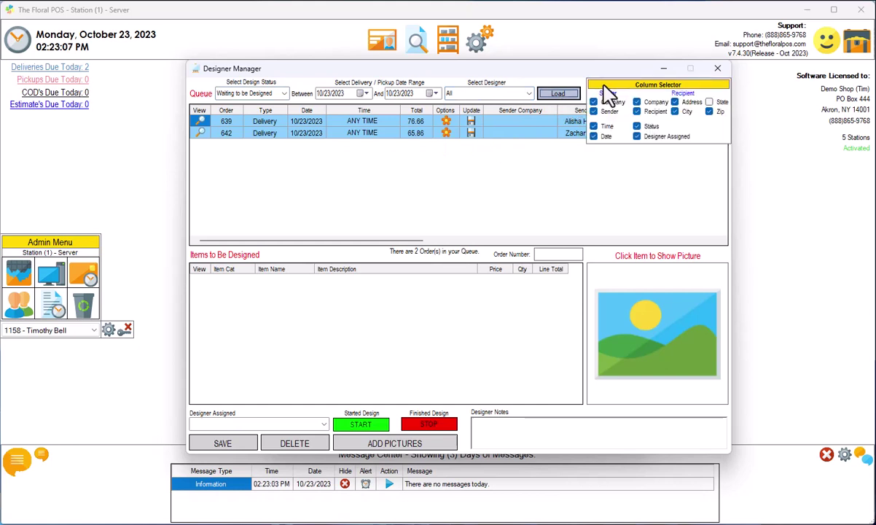
drag(403, 241, 613, 274)
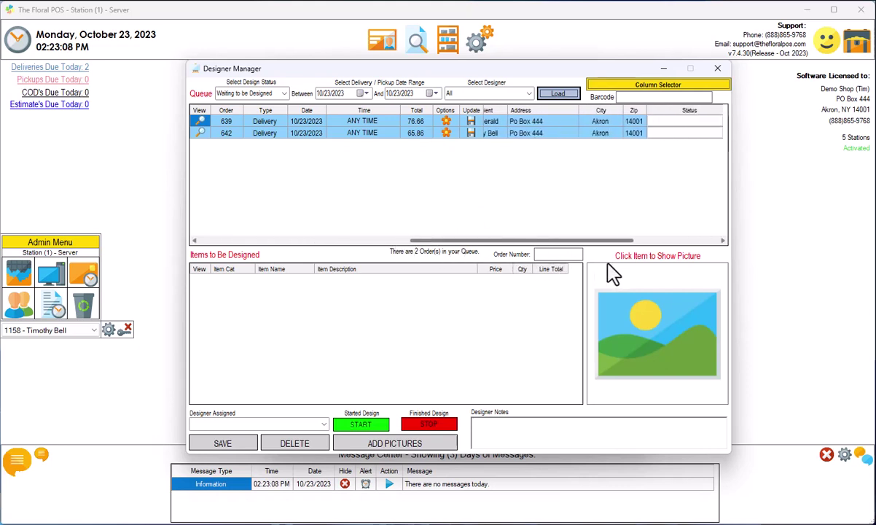
drag(592, 240, 376, 223)
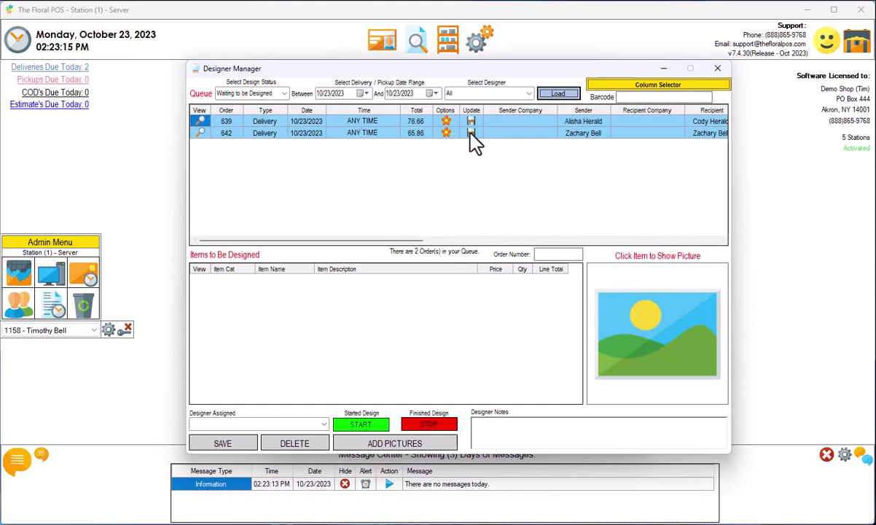
click(636, 86)
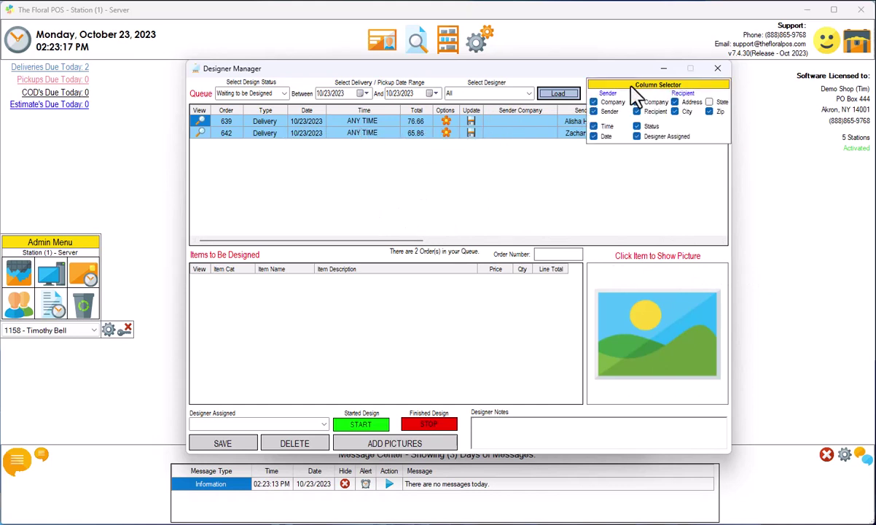
click(594, 101)
click(594, 111)
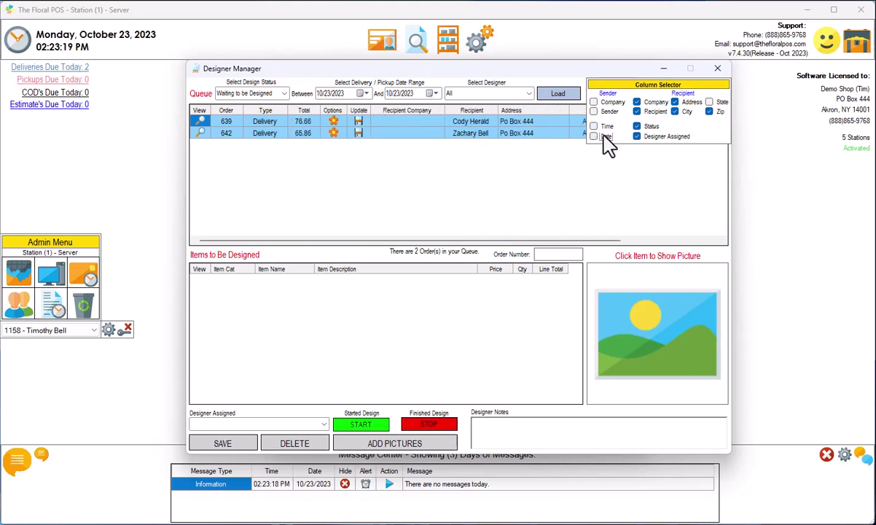
click(594, 112)
click(594, 102)
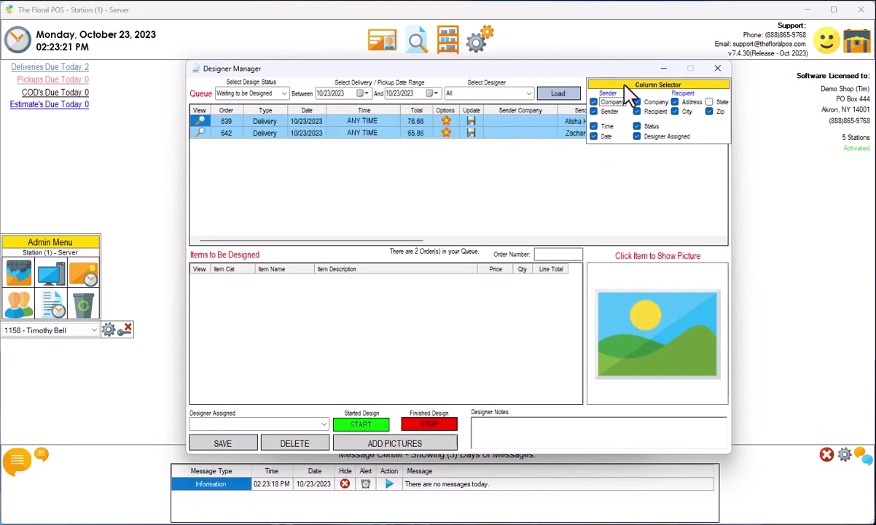
click(592, 84)
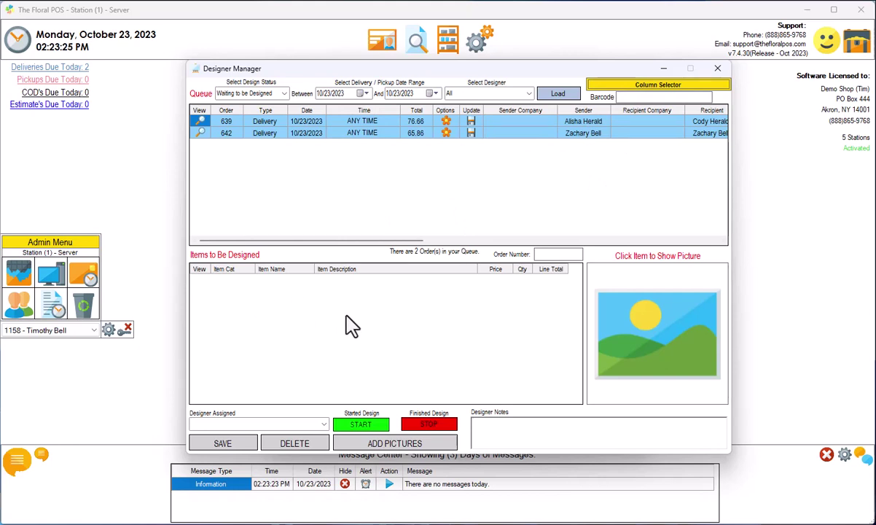
Preview the Mylar Balloons and 12 Roses Vased pictures on order 642
click(266, 134)
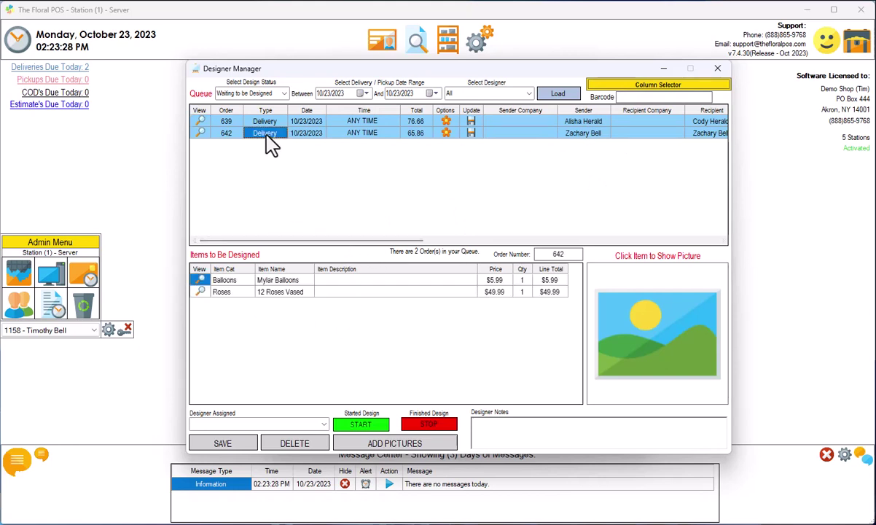
click(268, 280)
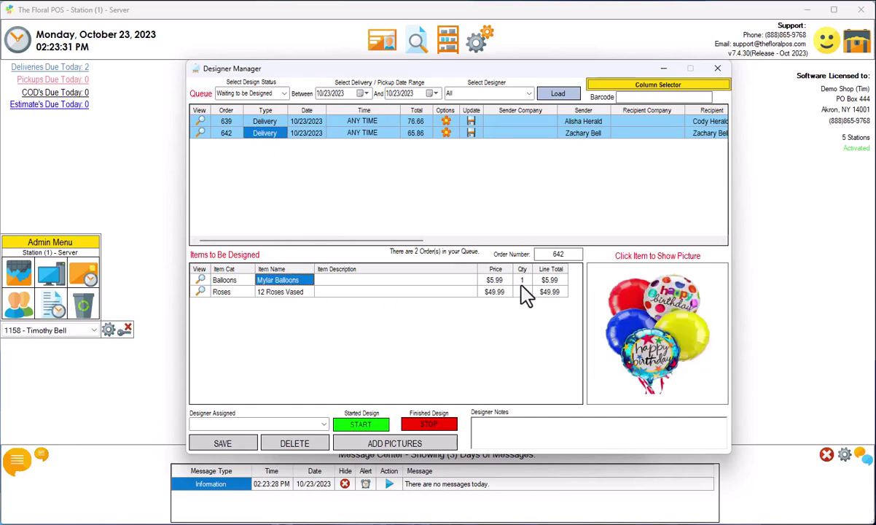
click(285, 292)
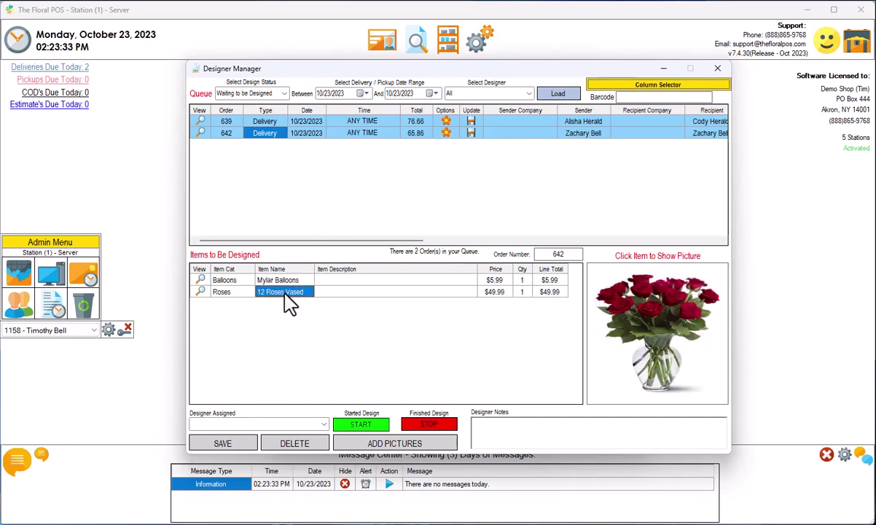
Show order 639's Fruit Basket picture, assign a designer and start its design
click(259, 122)
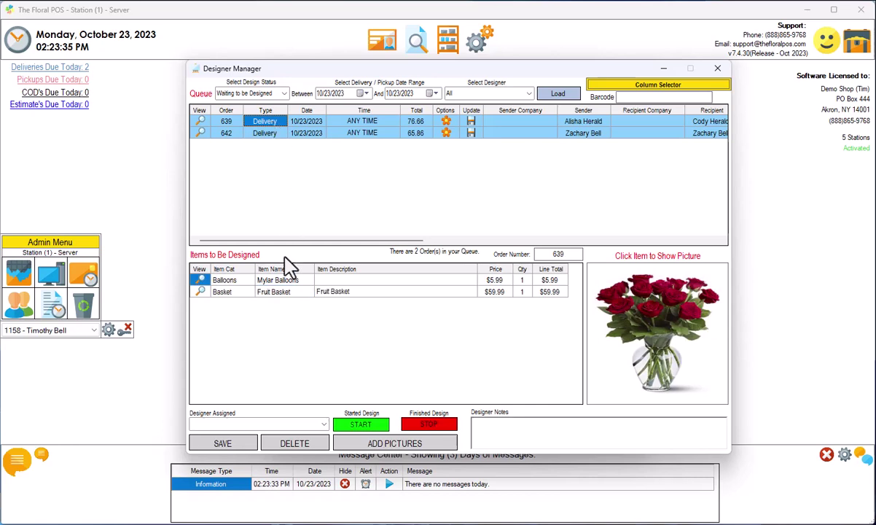
click(279, 293)
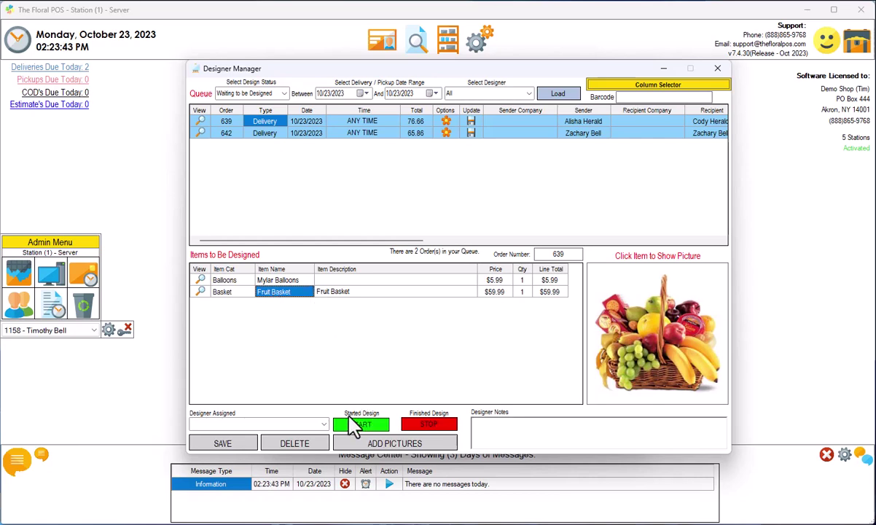
click(323, 425)
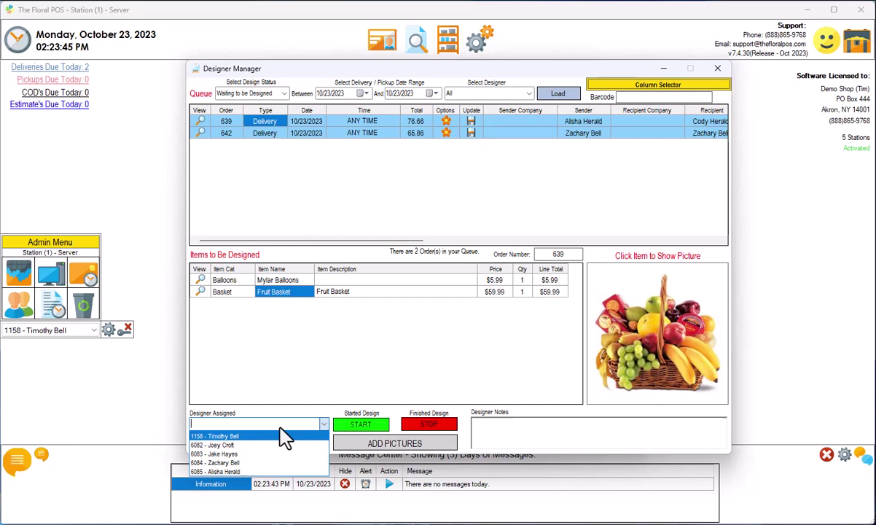
click(218, 435)
click(364, 425)
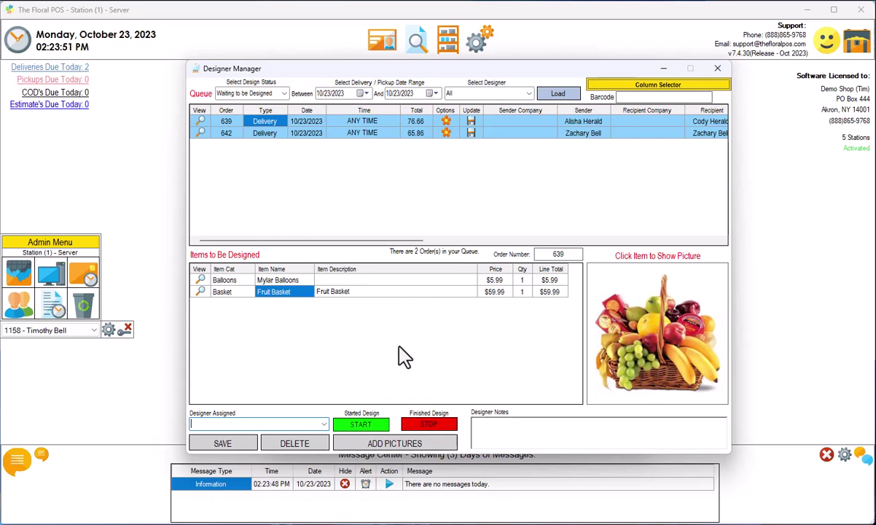
Enable 'Do Not Show Order Until Designed' in Delivery Manager settings and save
click(718, 68)
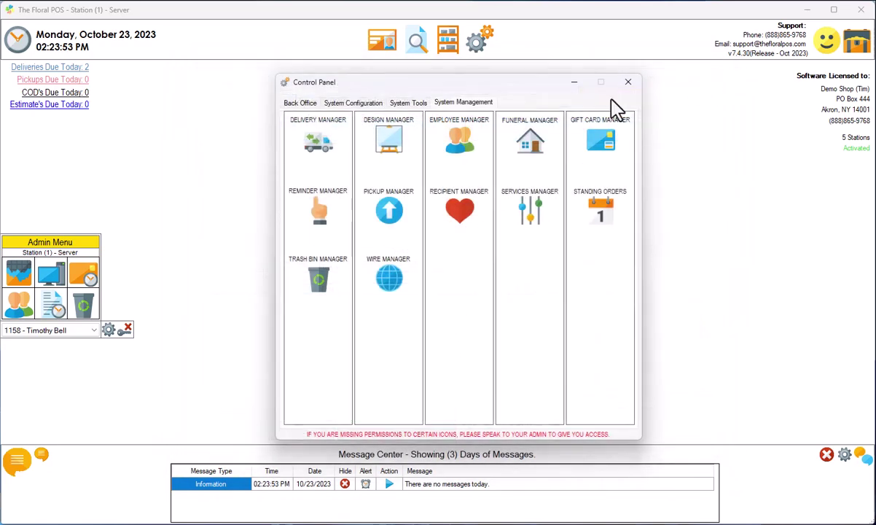
click(319, 146)
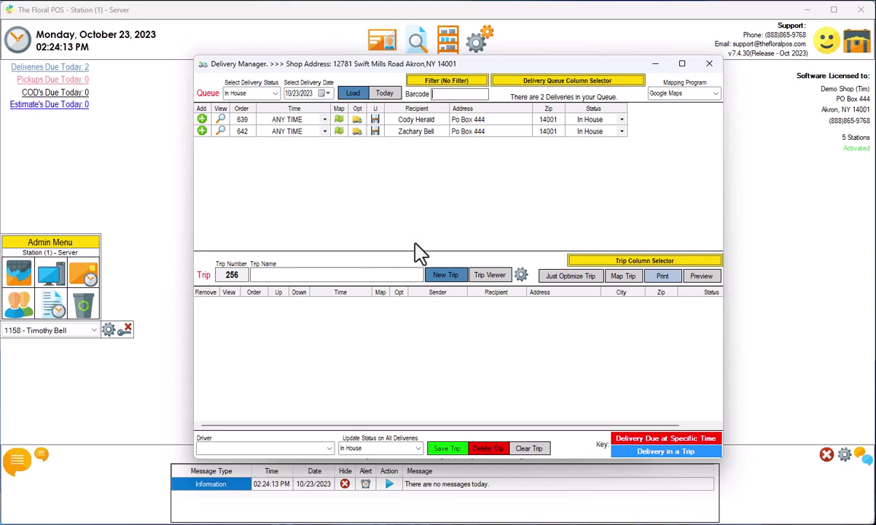
click(522, 277)
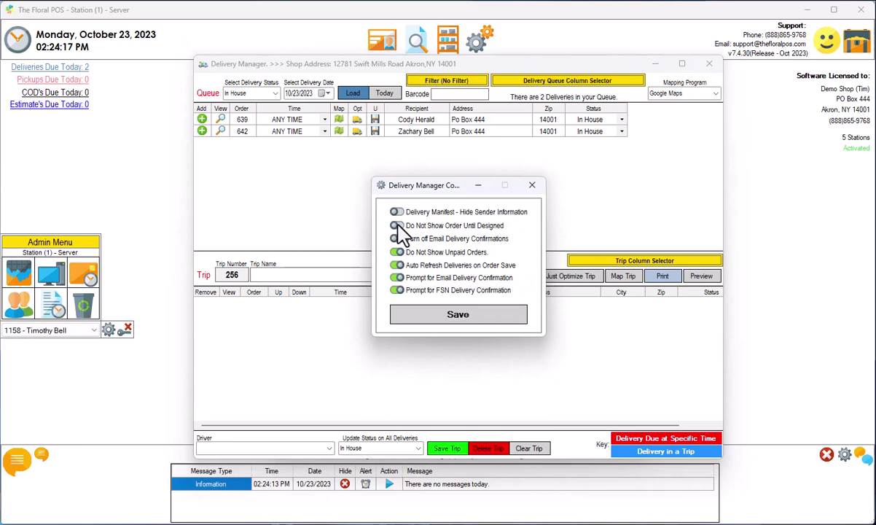
click(396, 226)
click(479, 325)
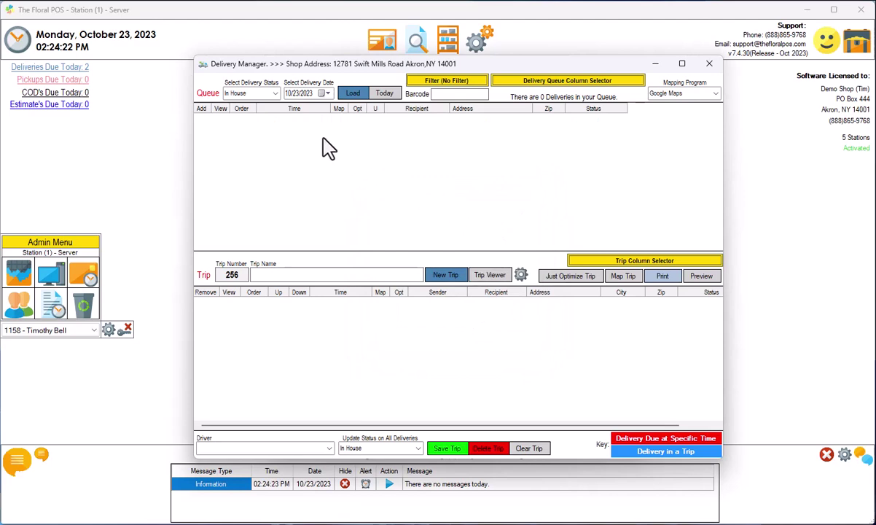
Reload order 639 in Designer Manager and record its design start (2:24:34 PM) and stop (2:24:43 PM) times
click(709, 65)
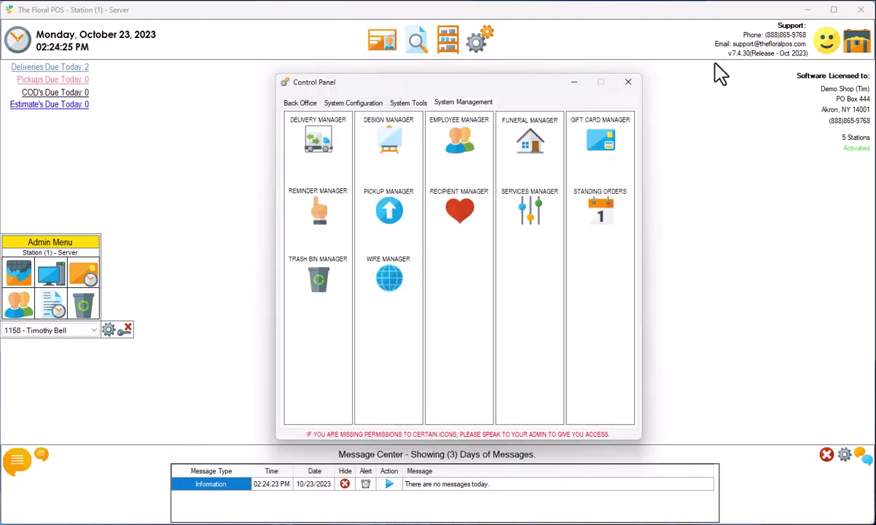
click(377, 143)
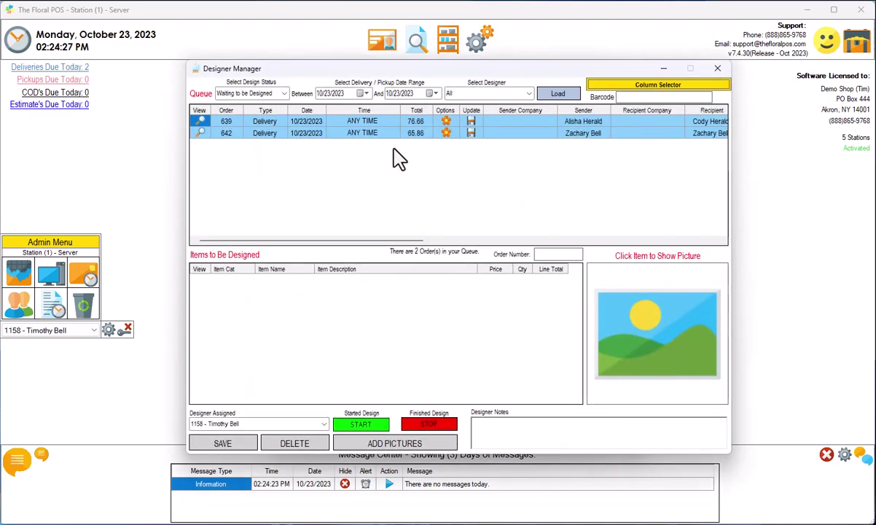
click(264, 124)
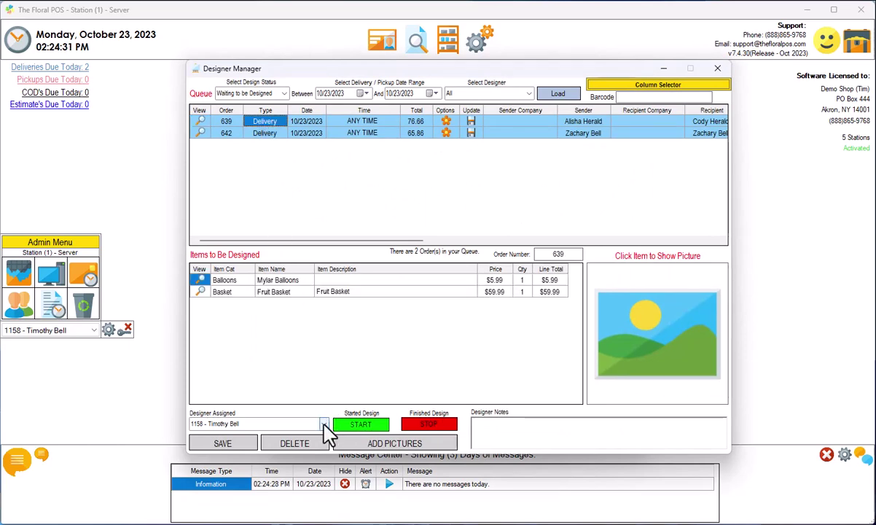
click(364, 425)
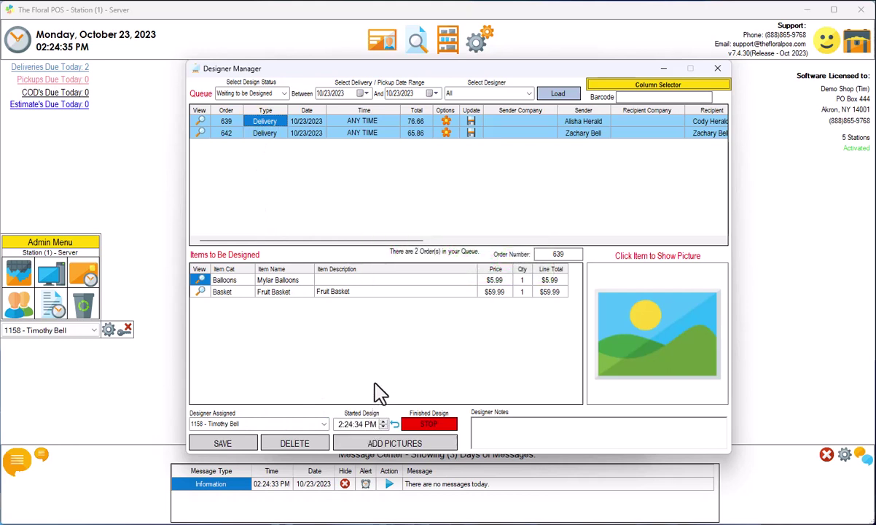
click(430, 425)
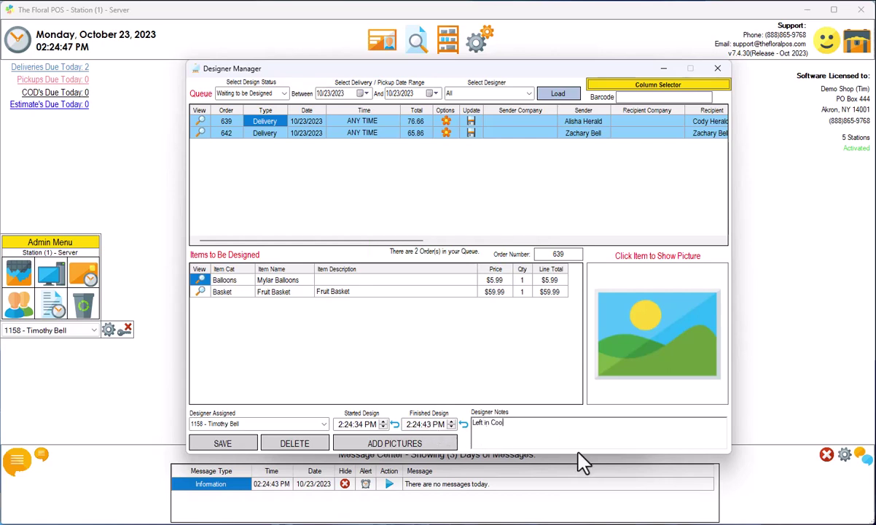
Load the fruitbasket image from C:\TheFloralPOS\Pictures into order 639's picture manager
click(412, 444)
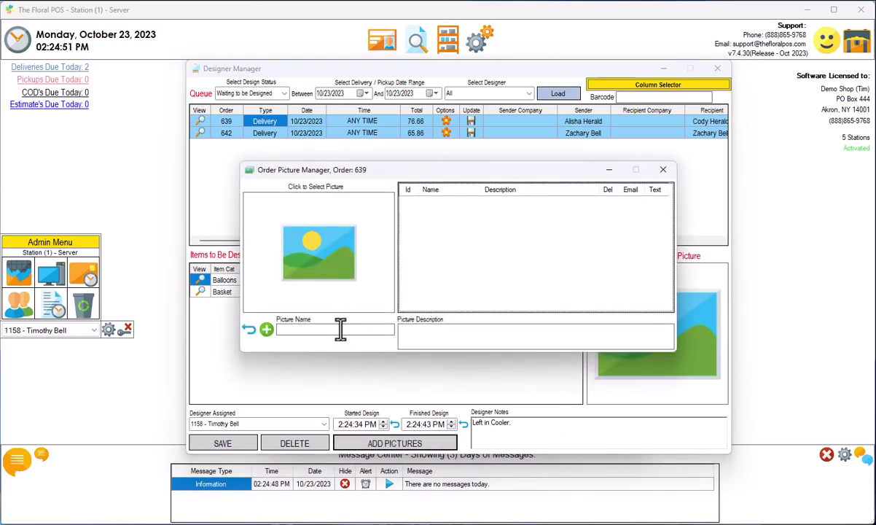
click(327, 263)
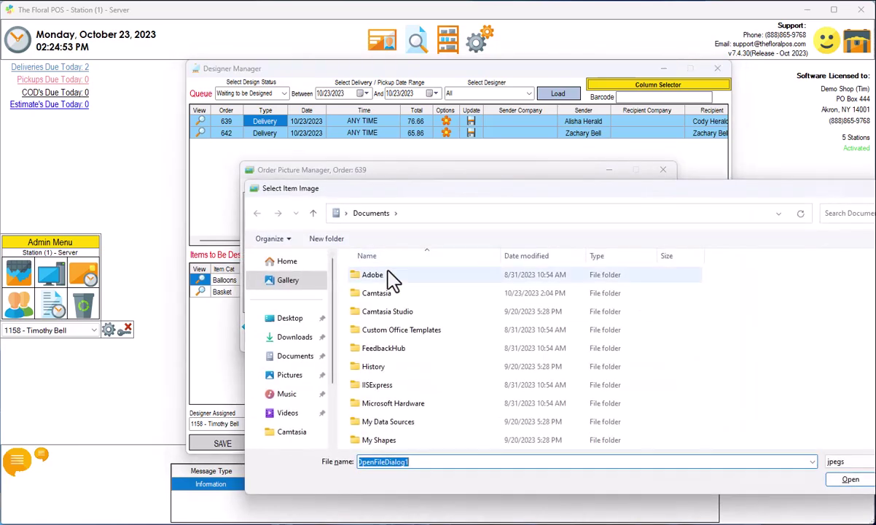
scroll(290, 432, down, 2)
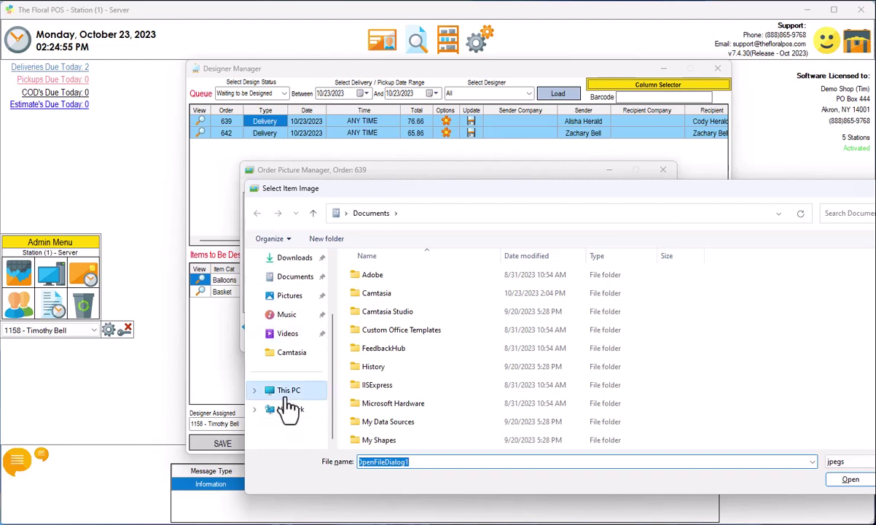
click(289, 391)
double_click(519, 288)
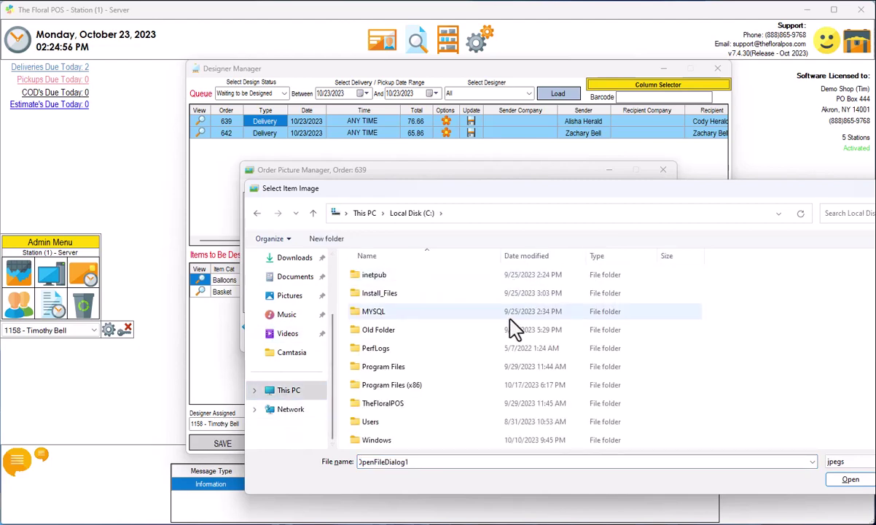
double_click(392, 406)
double_click(380, 351)
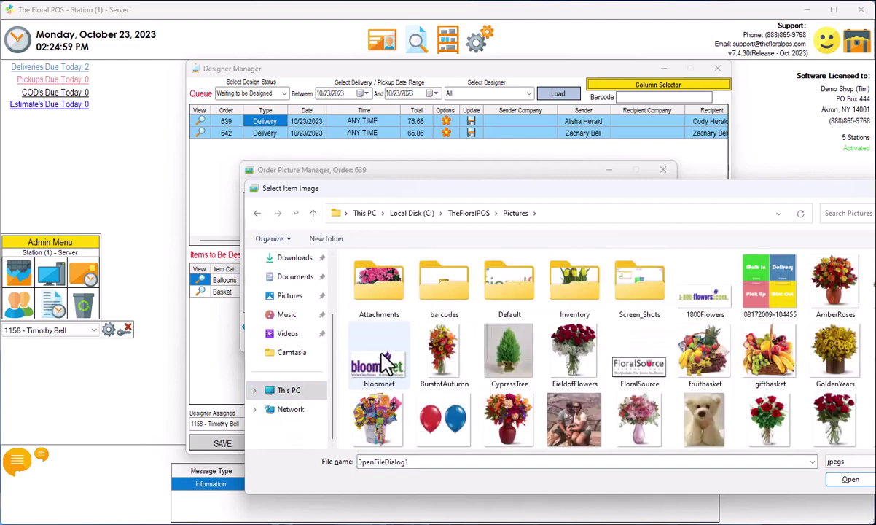
click(685, 349)
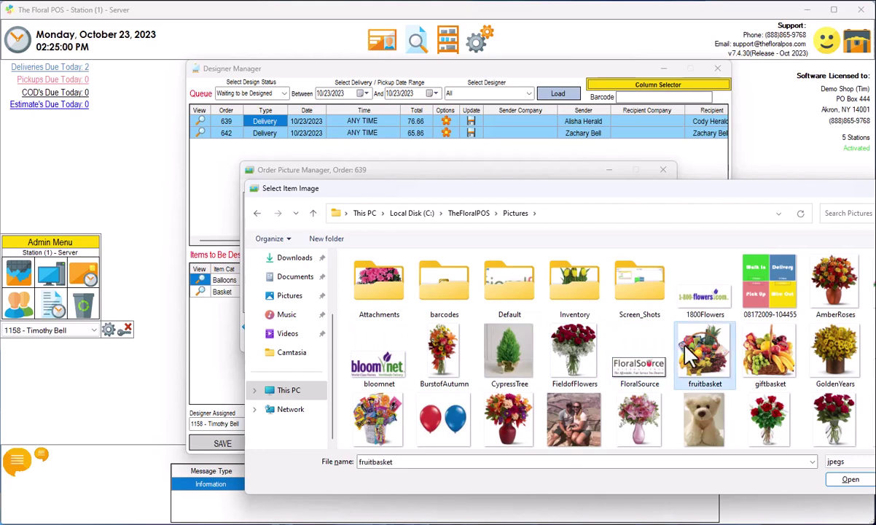
click(849, 479)
Add the fruitbasket picture to order 639 and save its design record
click(266, 329)
click(442, 302)
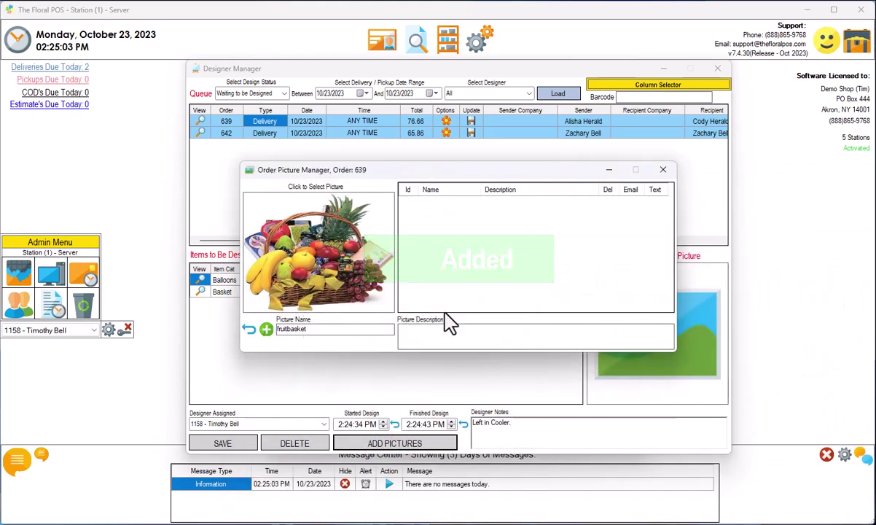
click(663, 169)
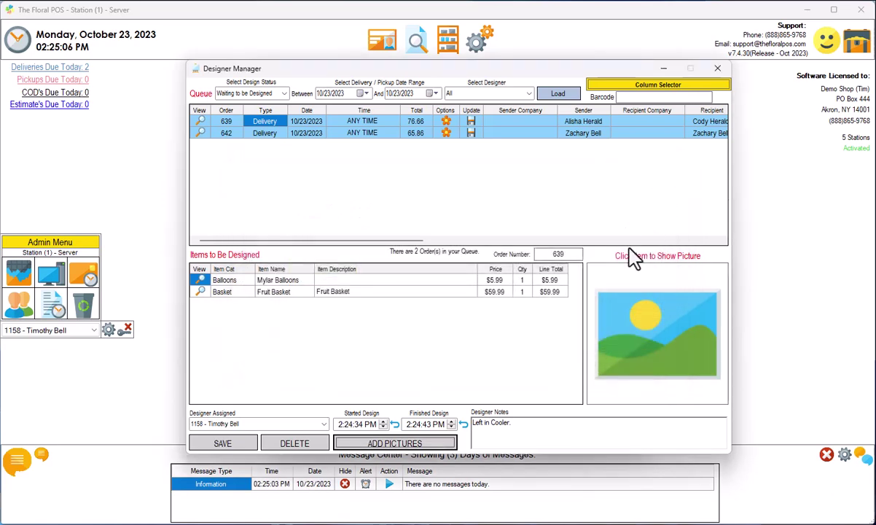
click(222, 444)
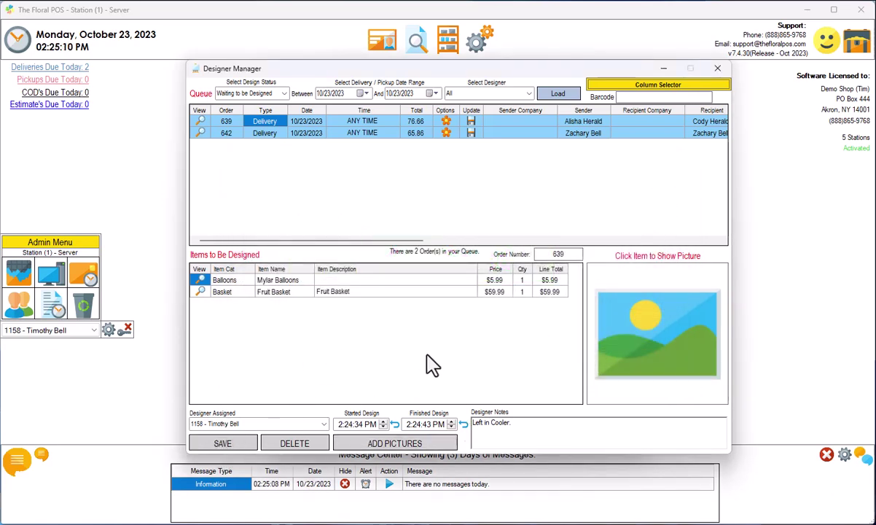
Confirm order 639 appears in Delivery Manager and only order 642 still waits in Designer Manager
click(719, 69)
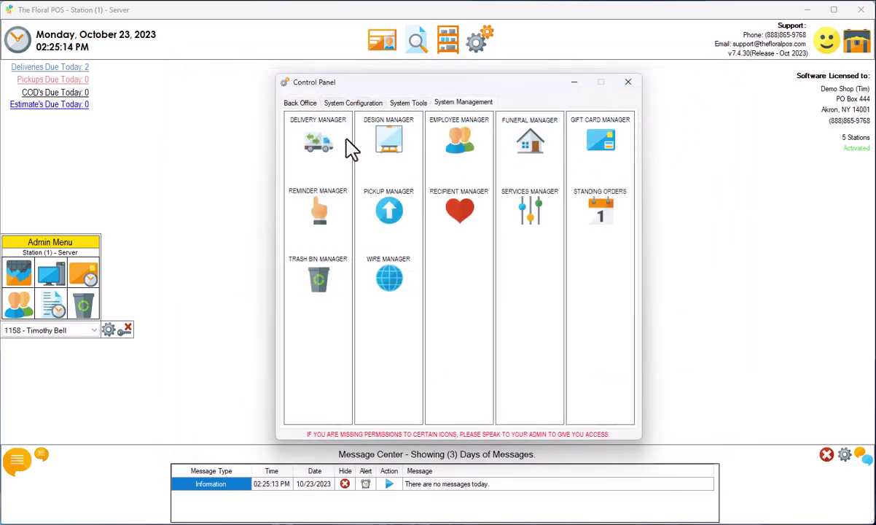
click(307, 135)
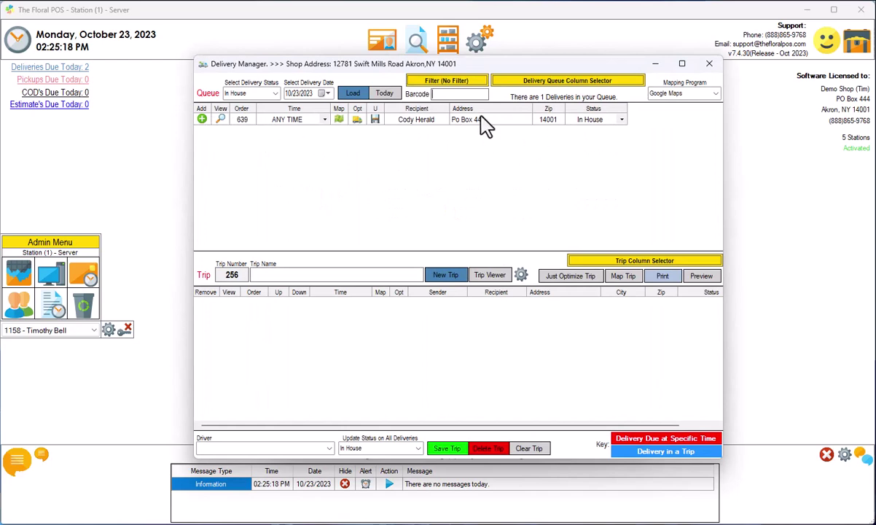
click(710, 64)
click(384, 142)
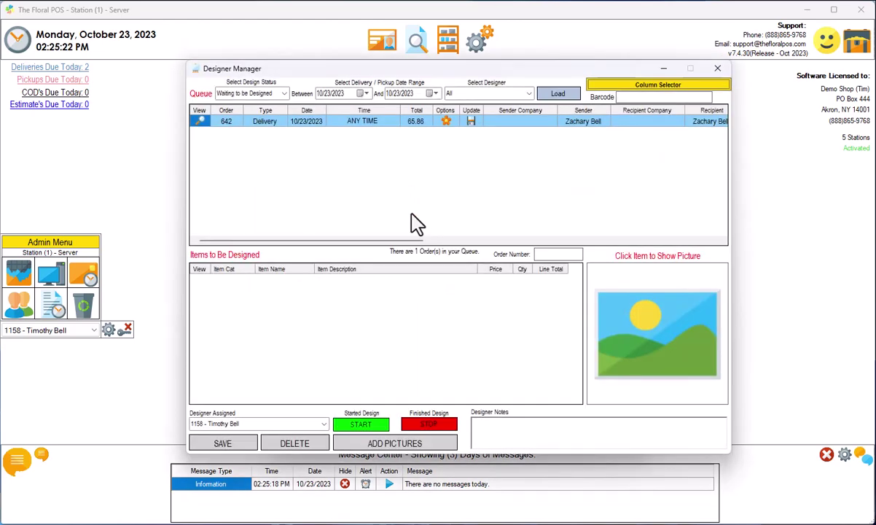